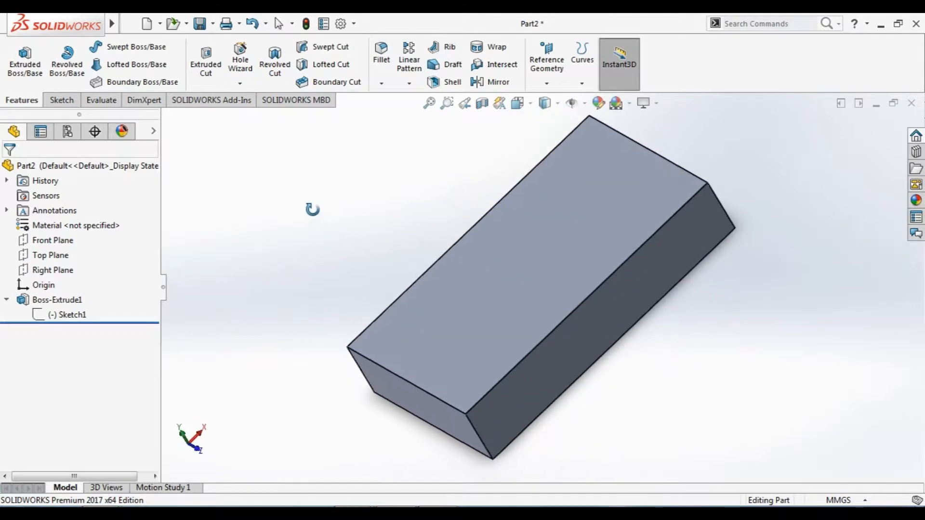
# Orient the view normal to the block's large top face and start a new sketch on that face
pyautogui.click(490, 289)
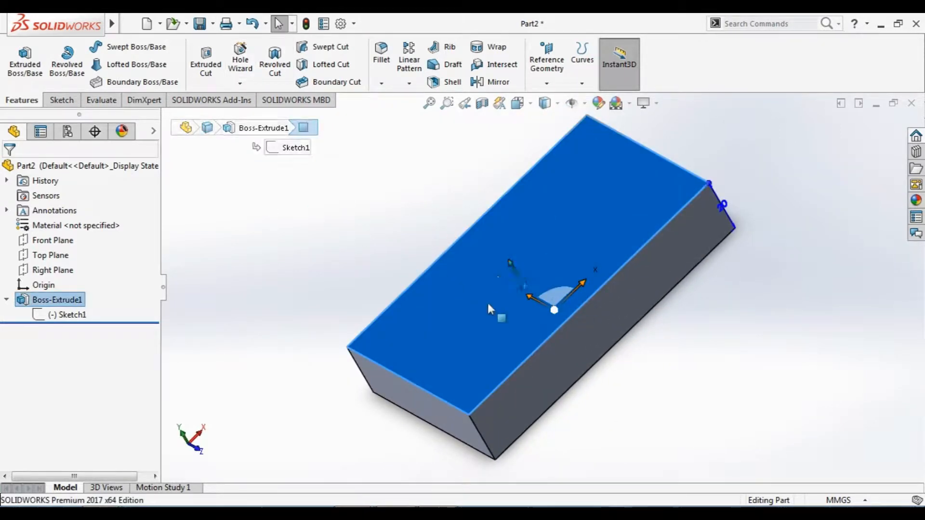
pyautogui.rightClick(488, 224)
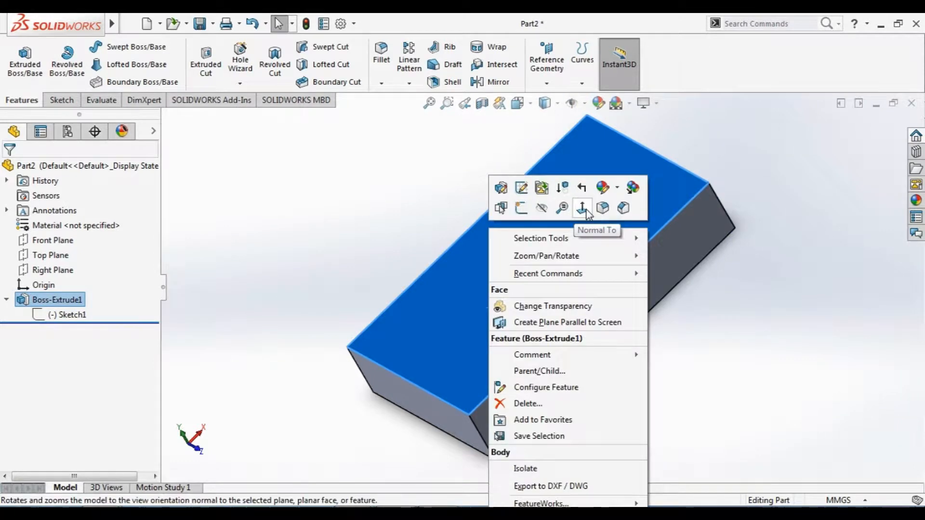
pyautogui.click(586, 210)
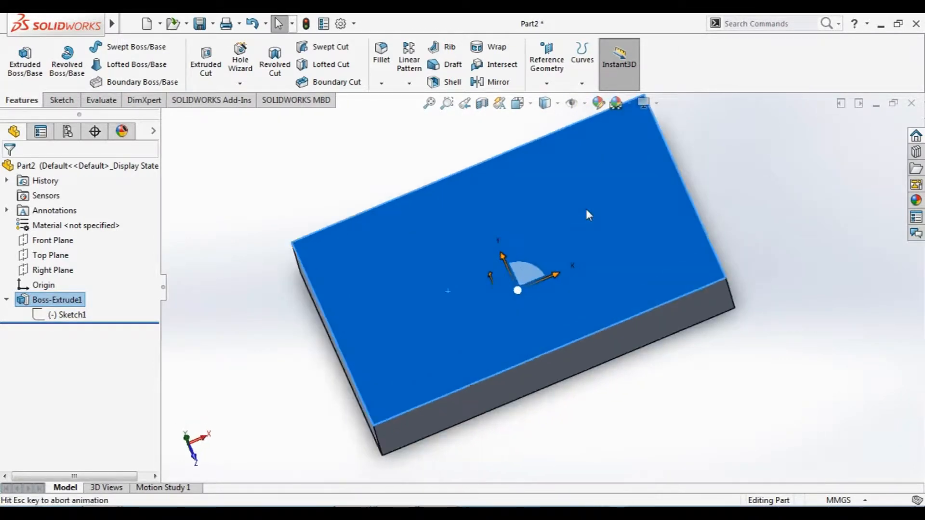
pyautogui.click(247, 178)
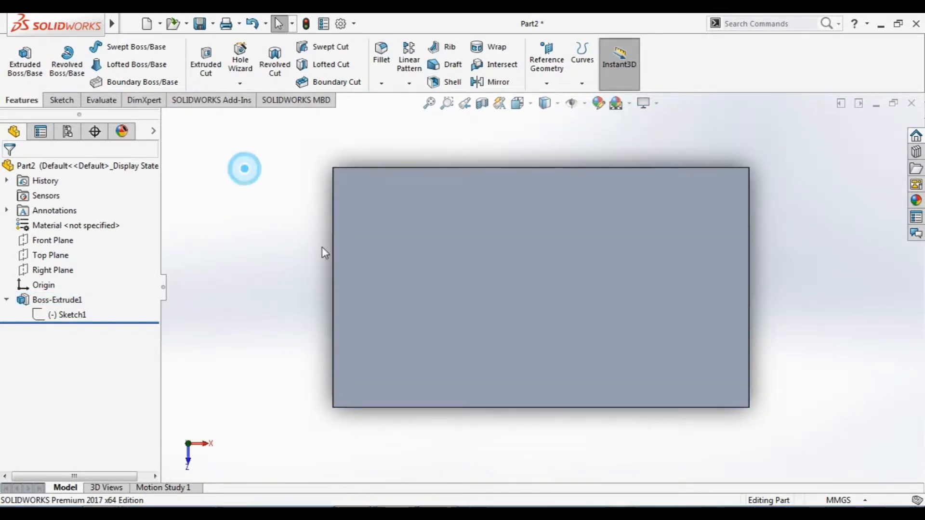
pyautogui.click(392, 243)
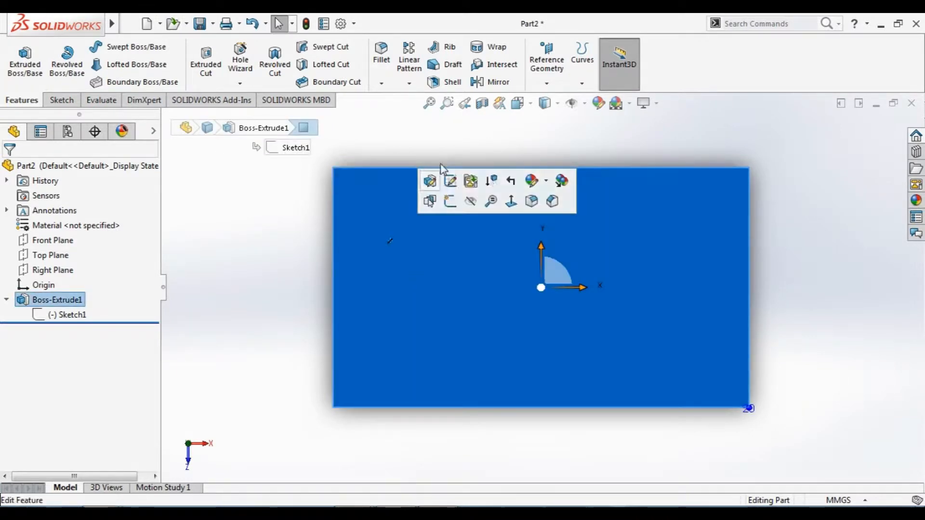
pyautogui.click(451, 201)
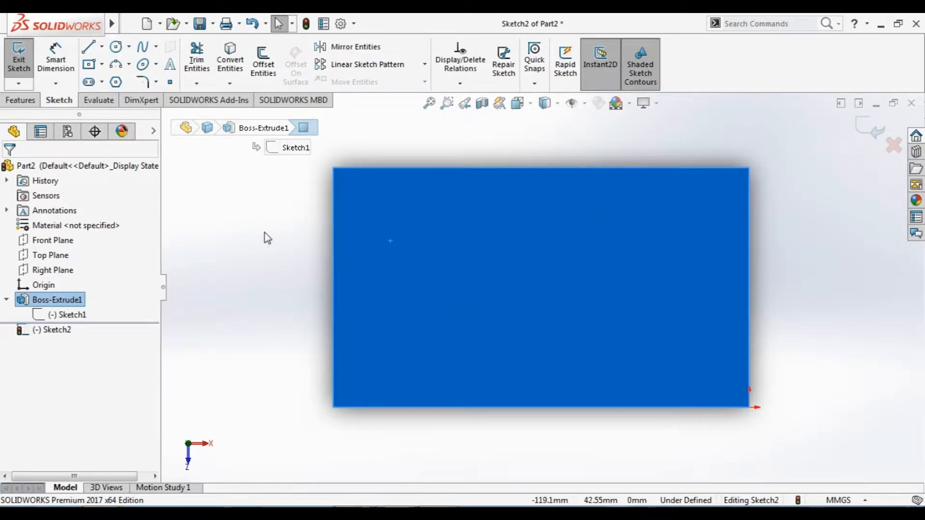
# Sketch a center rectangle near the block's upper edge, left of the middle, and a circle directly below it
pyautogui.click(89, 65)
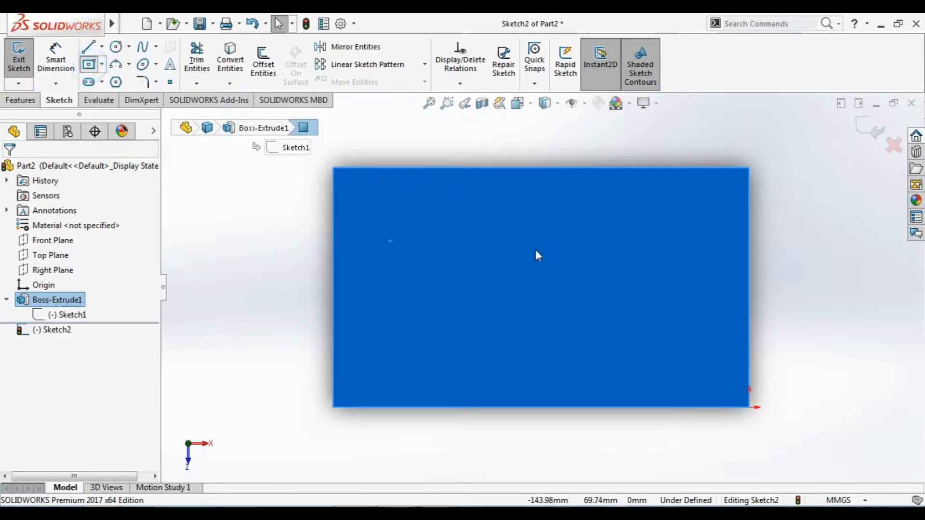
pyautogui.click(455, 203)
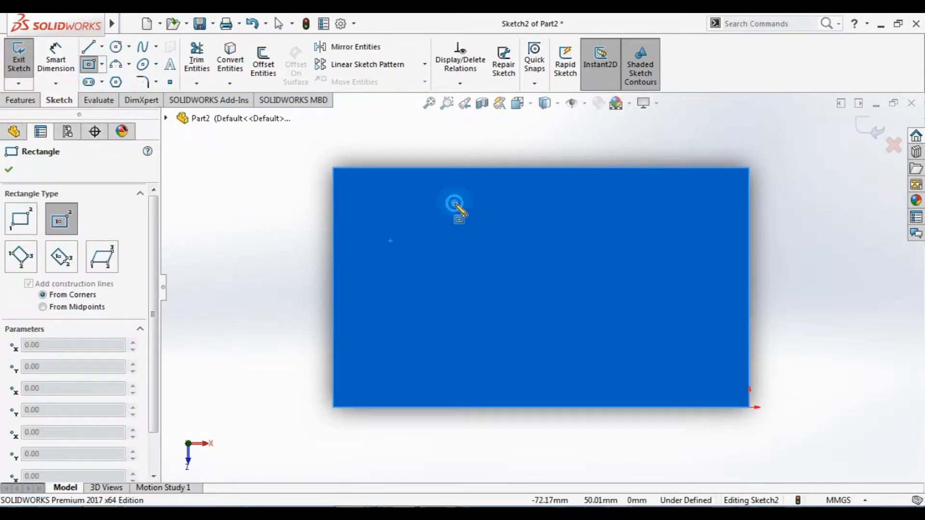
pyautogui.click(403, 233)
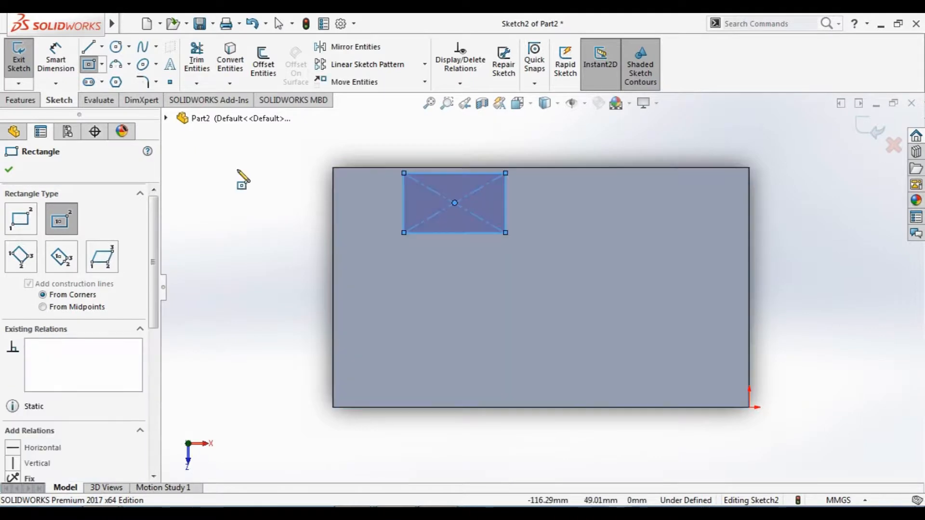
pyautogui.click(116, 46)
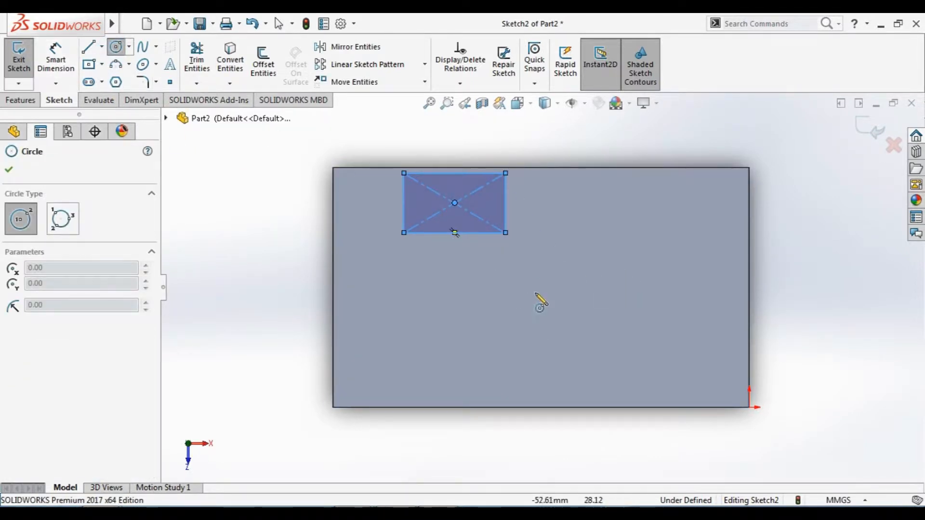
pyautogui.click(455, 314)
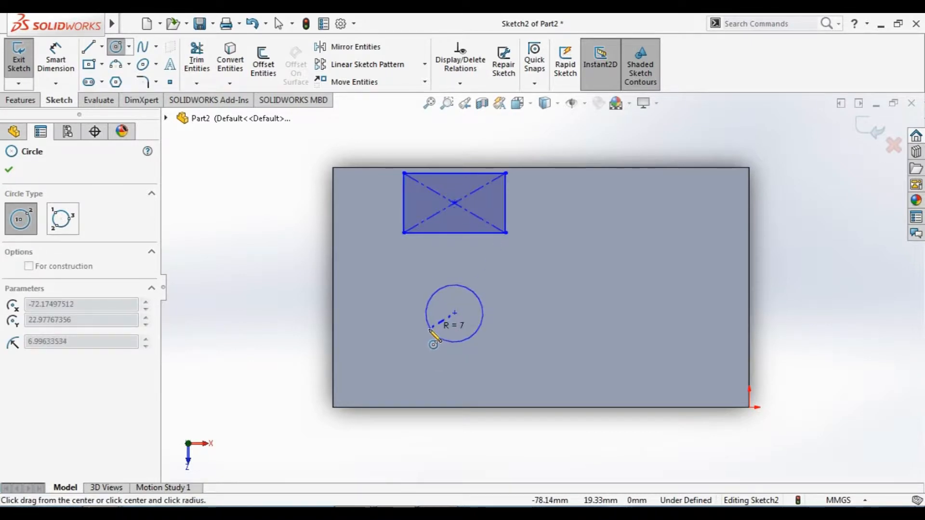
pyautogui.click(432, 339)
# Sketch a horizontal straight slot about 12.6 mm wide beside the rectangle, near the face's upper-right corner
pyautogui.click(88, 82)
pyautogui.click(675, 212)
pyautogui.click(567, 210)
pyautogui.click(568, 237)
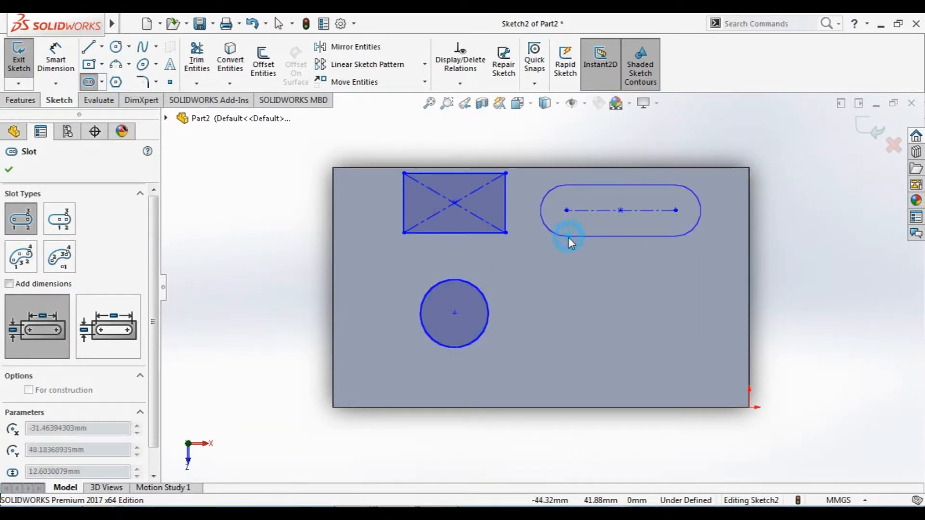
# Sketch a six-sided polygon with an inscribed circle of about 18.7 mm diameter below the slot, and exit the sketch
pyautogui.click(116, 82)
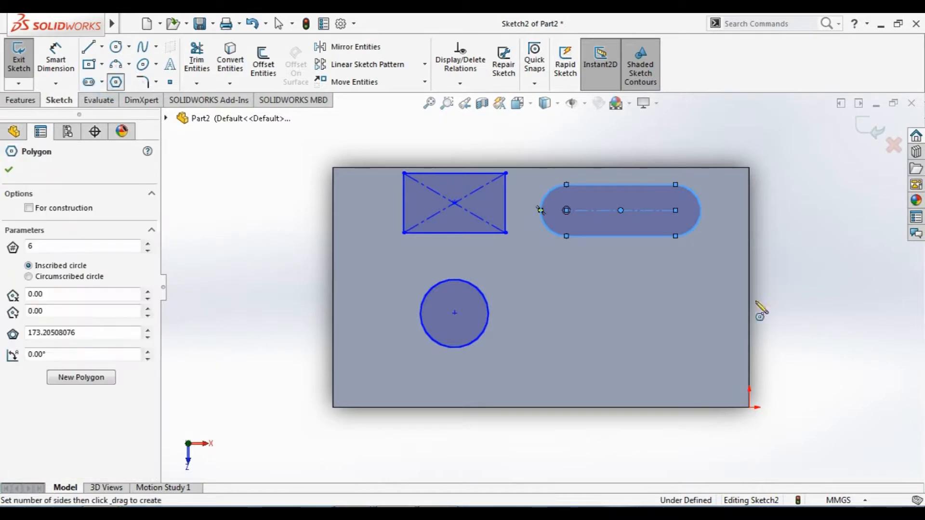
pyautogui.click(615, 317)
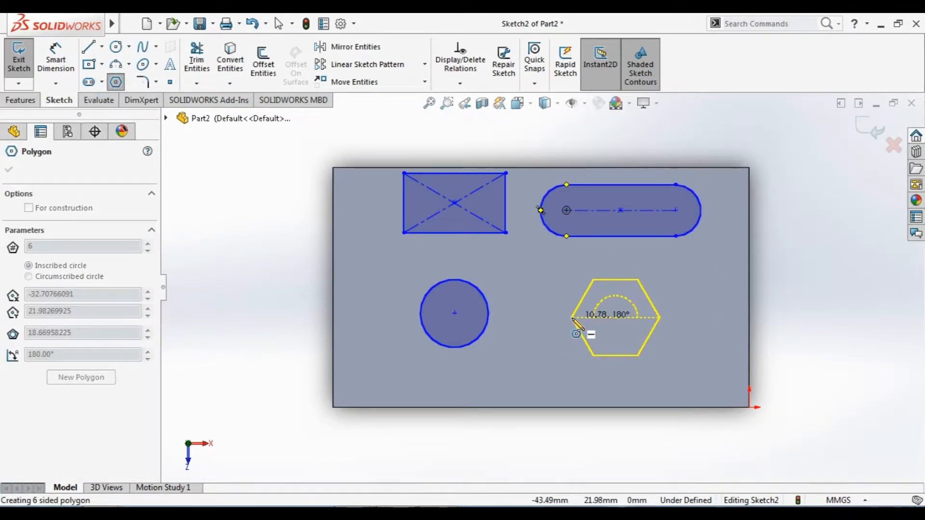
pyautogui.click(572, 318)
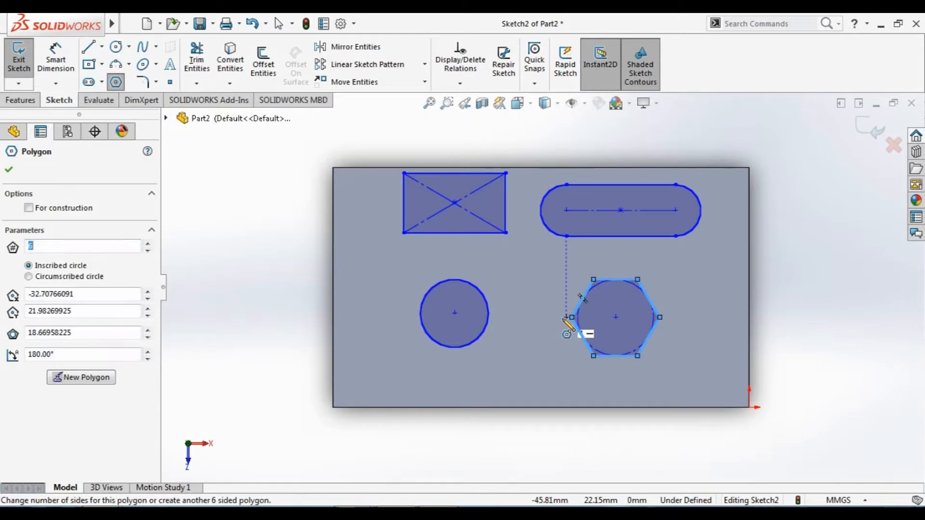
pyautogui.click(7, 173)
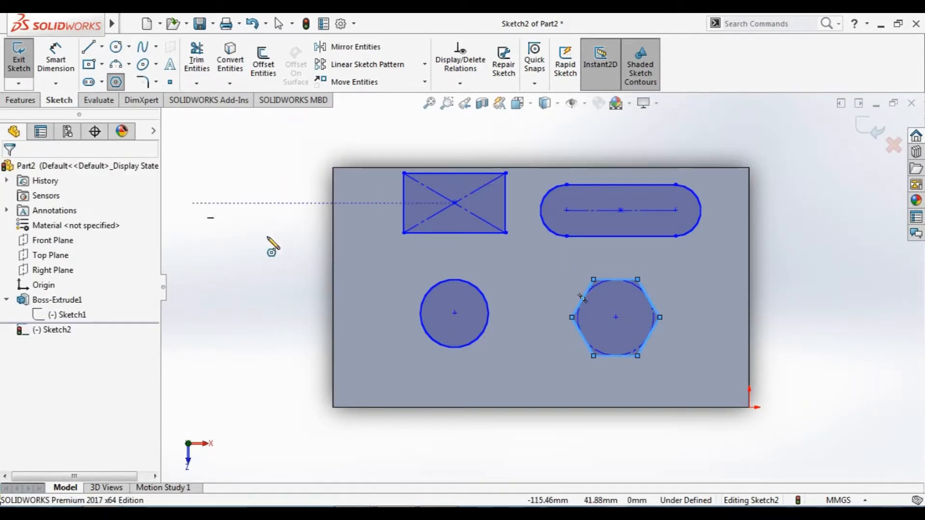
pyautogui.click(867, 133)
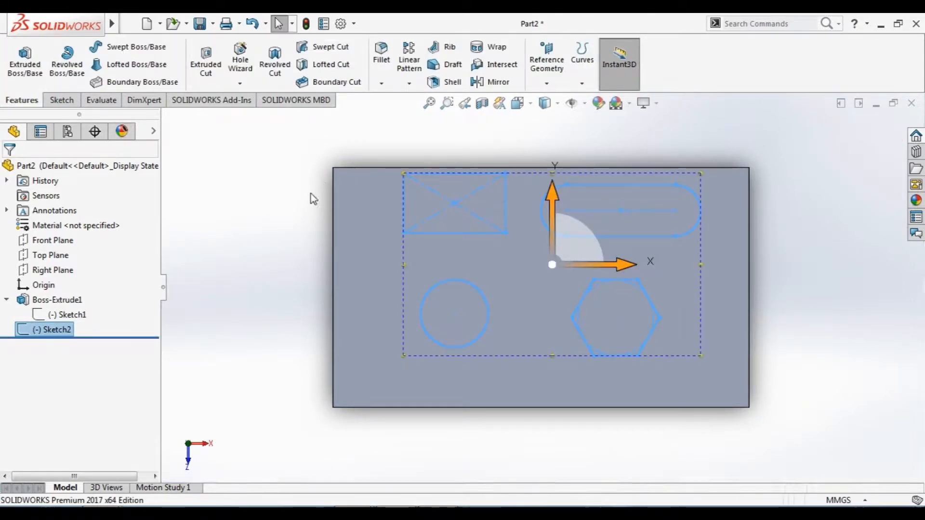
# Start an Extruded Cut from the four-shape sketch, try the reversed direction and set it back into the block
pyautogui.click(53, 329)
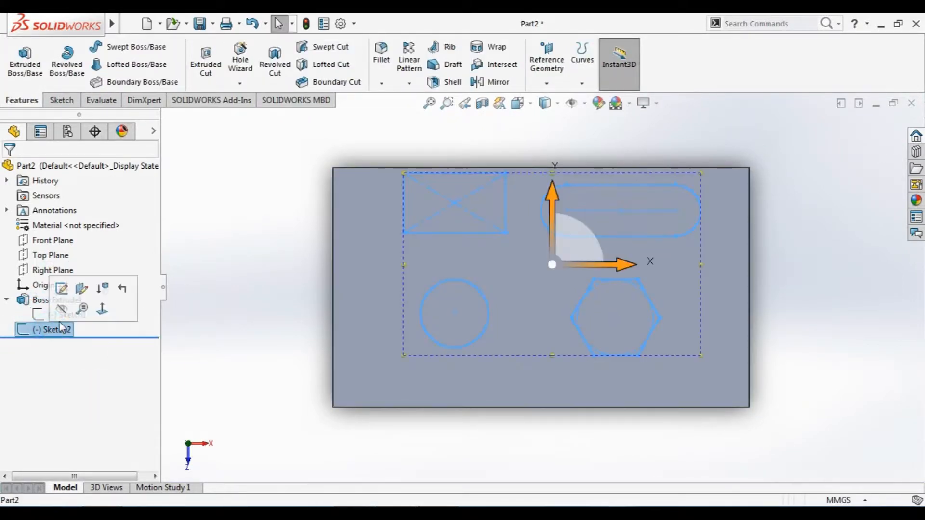
pyautogui.click(212, 69)
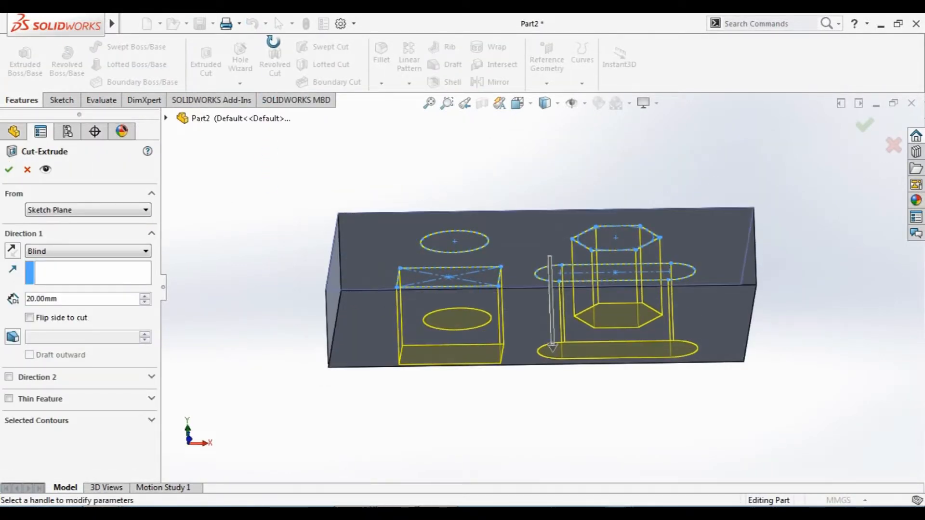
pyautogui.click(12, 252)
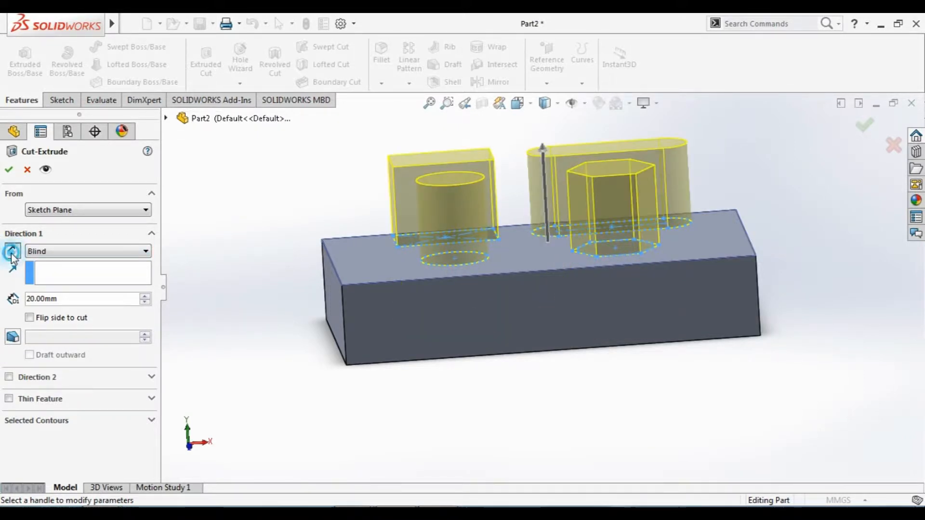
pyautogui.click(12, 253)
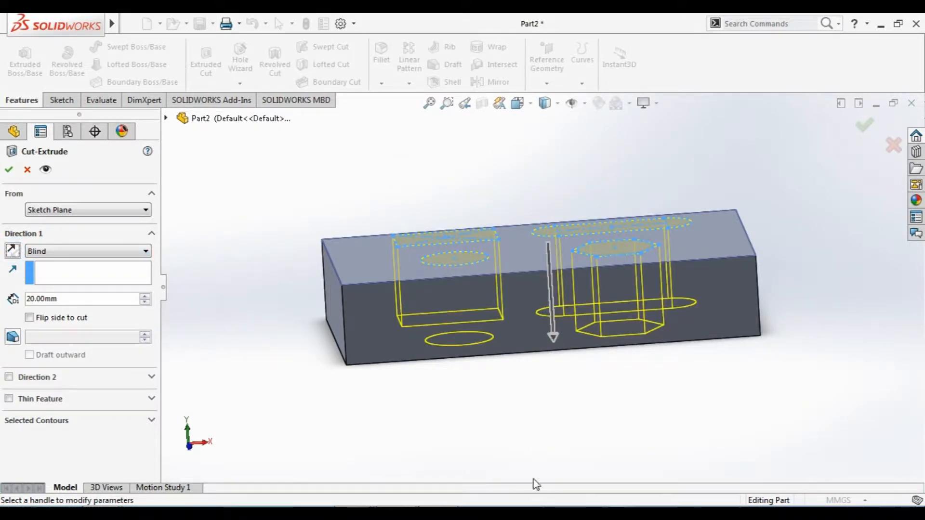
# Try the Through All end condition for the cut and switch it back to Blind
pyautogui.doubleClick(53, 299)
pyautogui.click(108, 249)
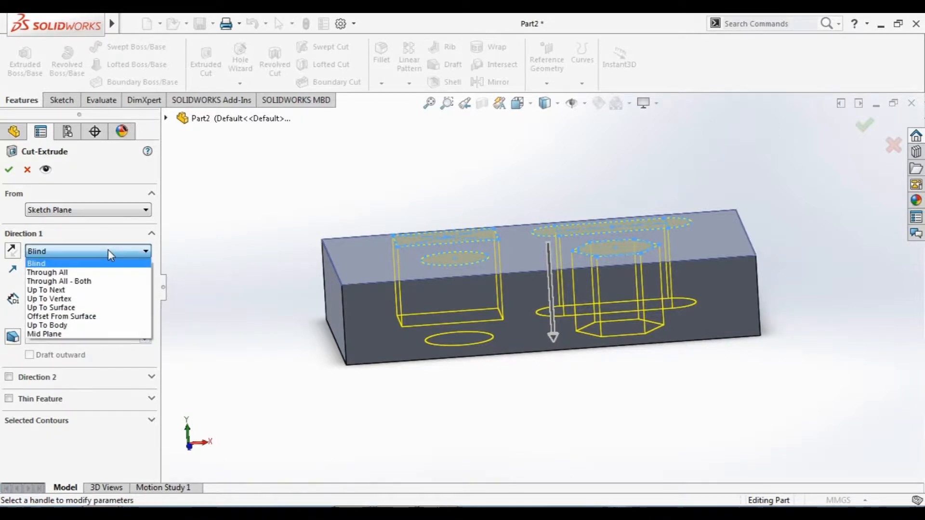
pyautogui.click(139, 272)
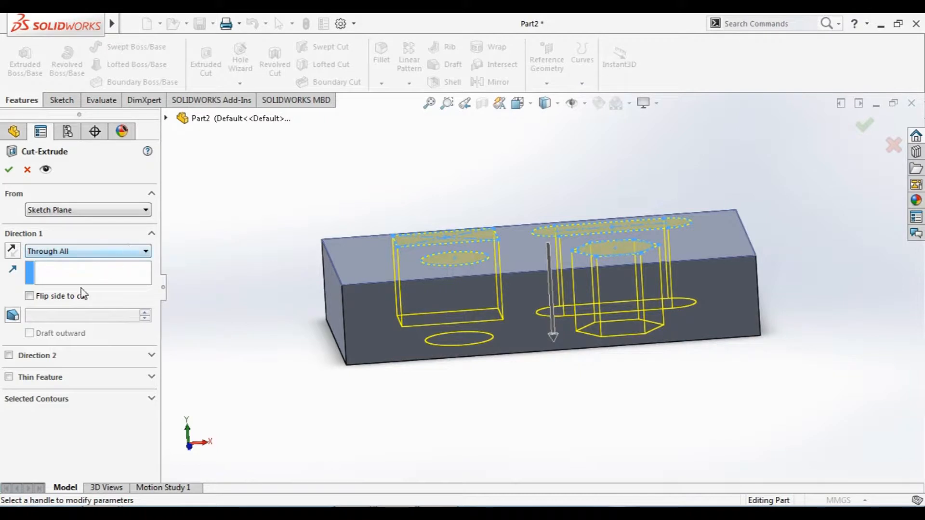
pyautogui.click(76, 254)
pyautogui.click(76, 254)
pyautogui.click(75, 253)
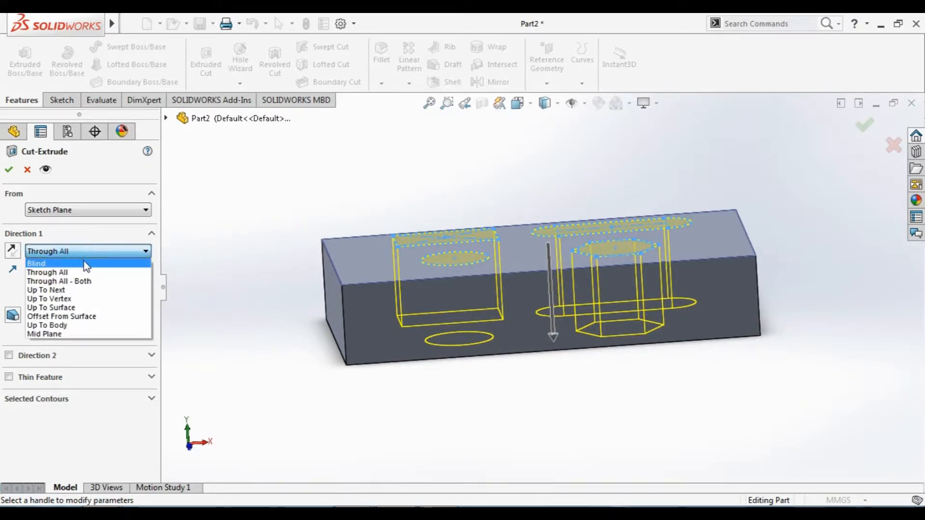
pyautogui.click(84, 261)
# Set the blind cut depth to 10 mm and inspect the preview from another angle
pyautogui.doubleClick(72, 300)
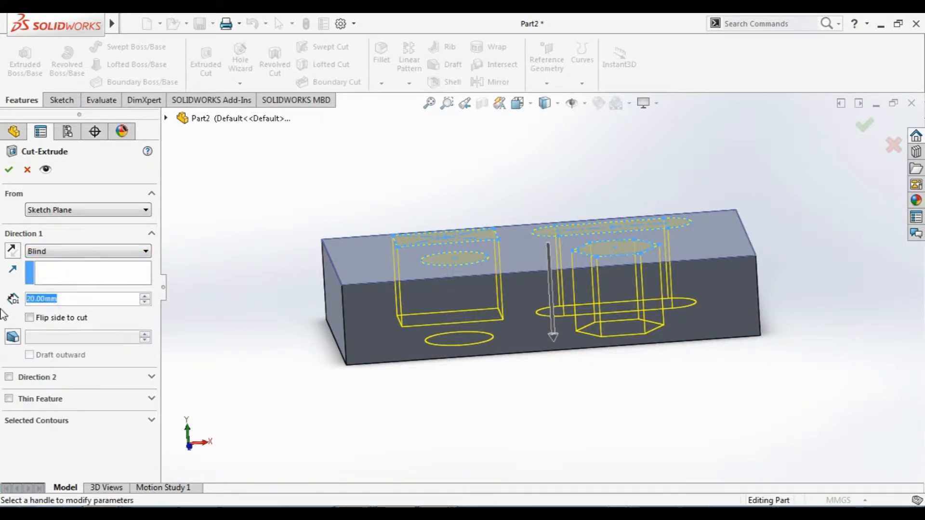
pyautogui.write('10')
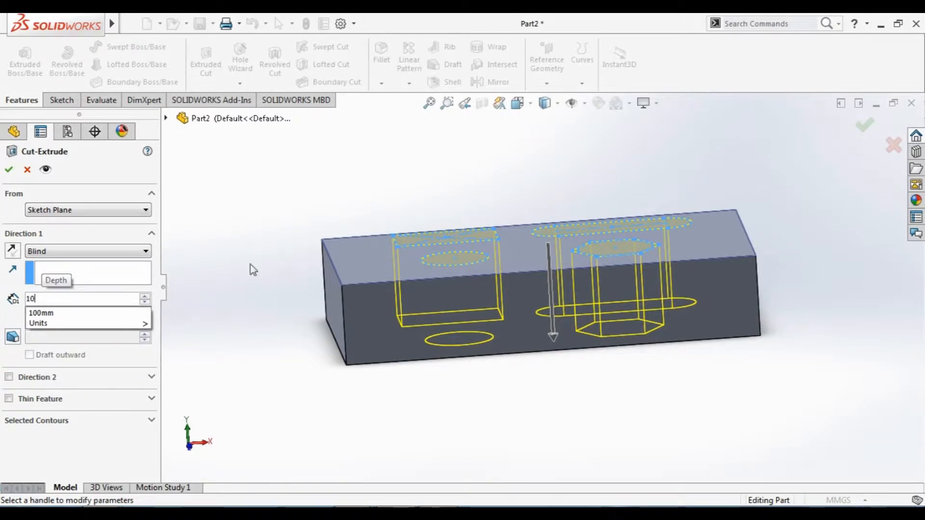
pyautogui.click(244, 268)
pyautogui.moveTo(291, 390)
pyautogui.mouseDown(button='middle')
pyautogui.moveTo(326, 374)
pyautogui.moveTo(319, 332)
pyautogui.moveTo(304, 351)
pyautogui.mouseUp(button='middle')
pyautogui.moveTo(363, 371)
pyautogui.mouseDown(button='middle')
pyautogui.moveTo(347, 370)
pyautogui.moveTo(409, 351)
pyautogui.moveTo(443, 383)
pyautogui.moveTo(459, 314)
pyautogui.mouseUp(button='middle')
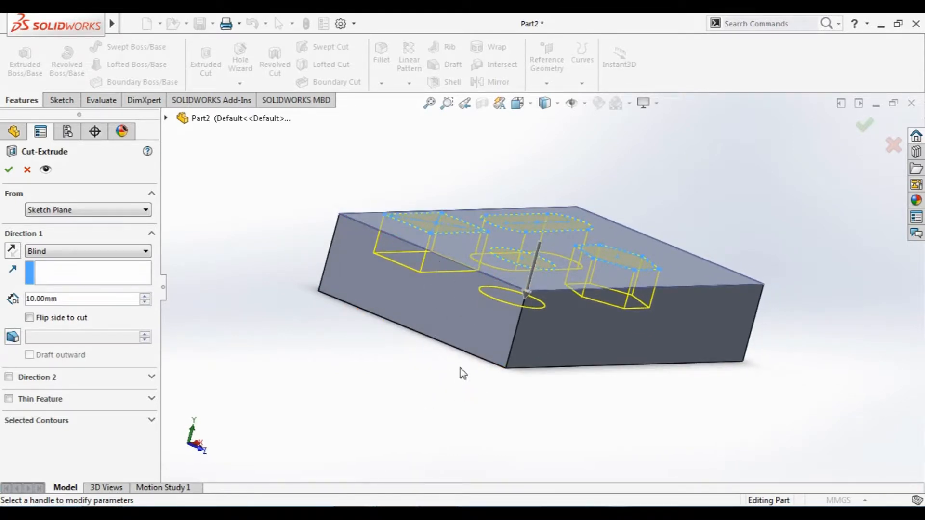
# Set the cut depth to 20 mm, change the end condition to Through All, and complete the cut
pyautogui.doubleClick(85, 296)
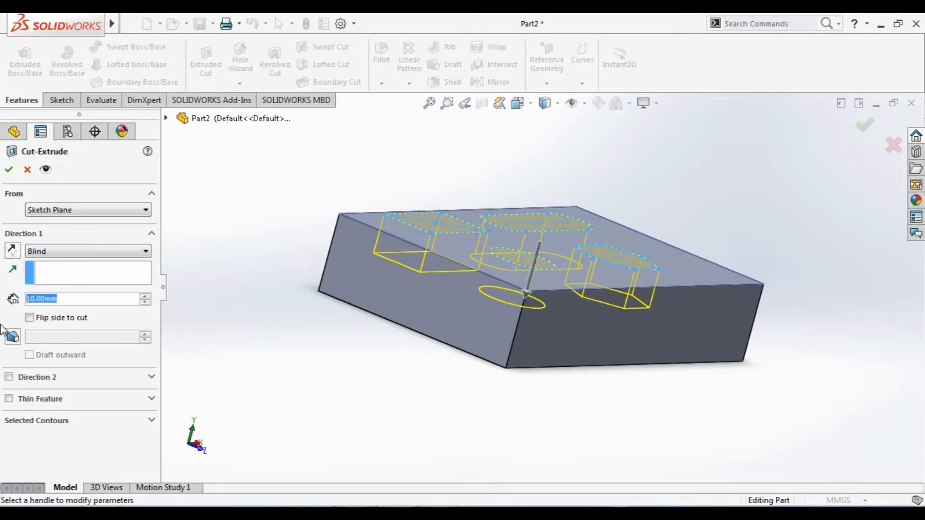
pyautogui.write('20')
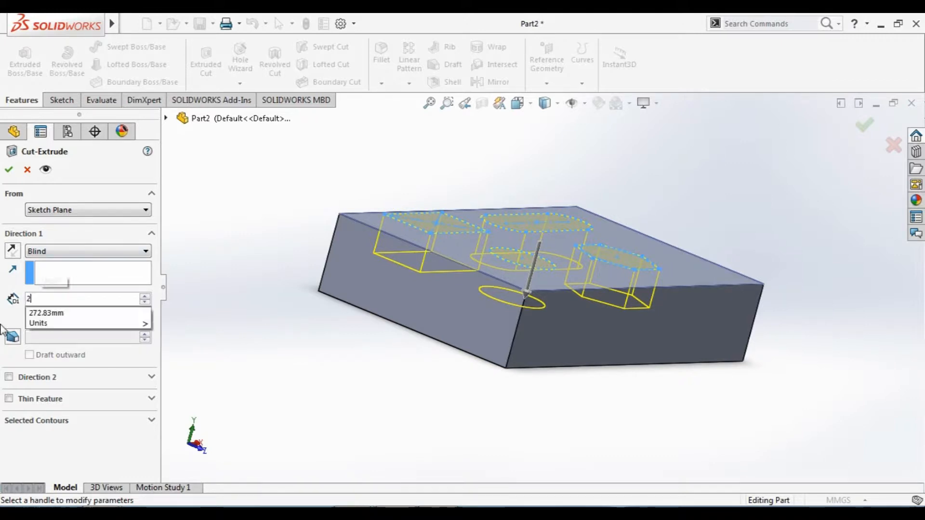
pyautogui.click(130, 251)
pyautogui.click(99, 249)
pyautogui.click(103, 274)
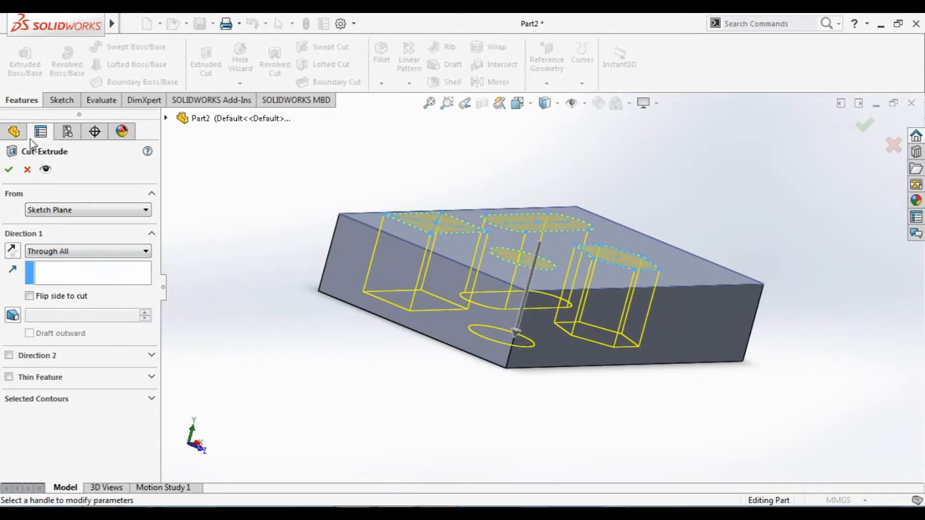
pyautogui.click(9, 169)
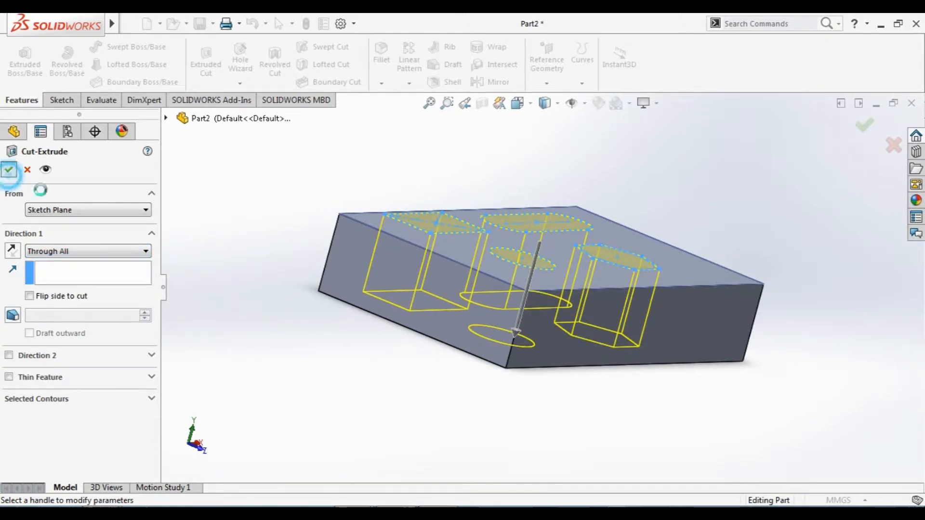
# Orient the view normal to the block's top face and start a new sketch on that face
pyautogui.moveTo(369, 407); pyautogui.dragTo(416, 379, button='middle')
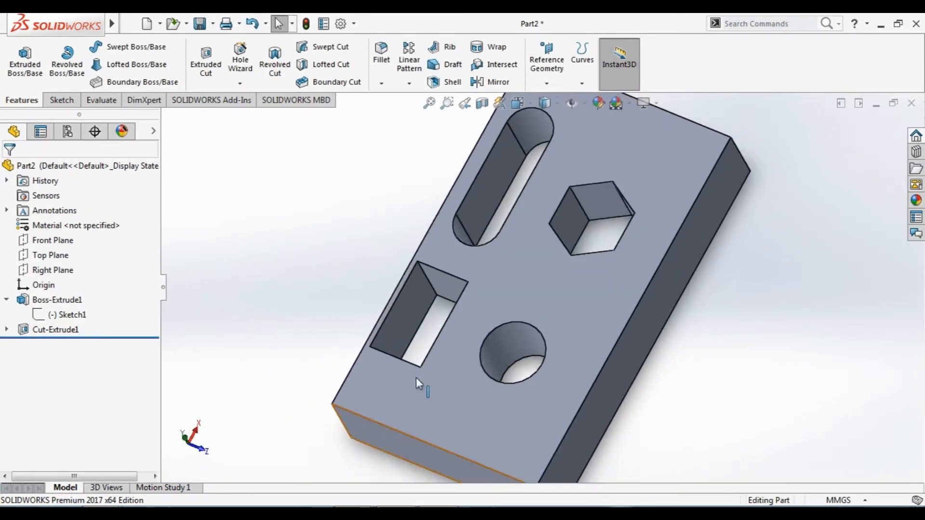
pyautogui.click(422, 403)
pyautogui.click(539, 364)
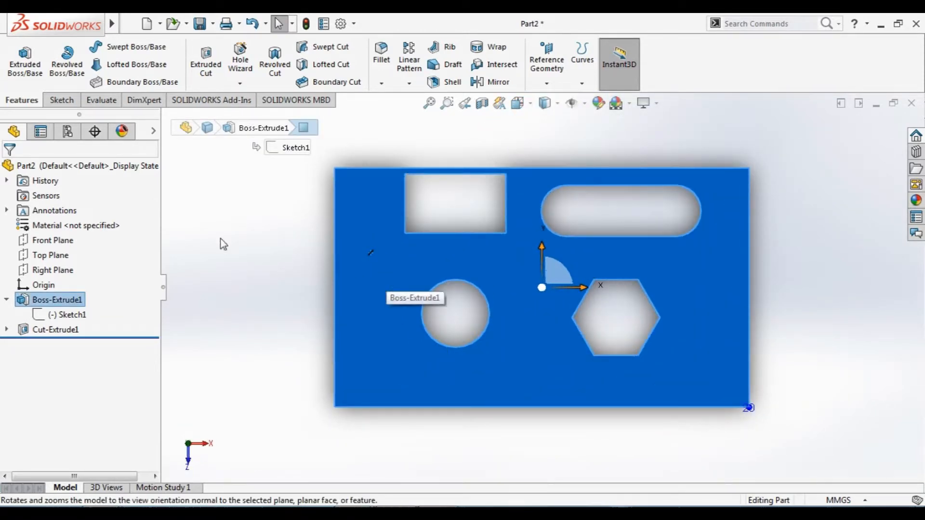
pyautogui.click(218, 275)
pyautogui.click(59, 101)
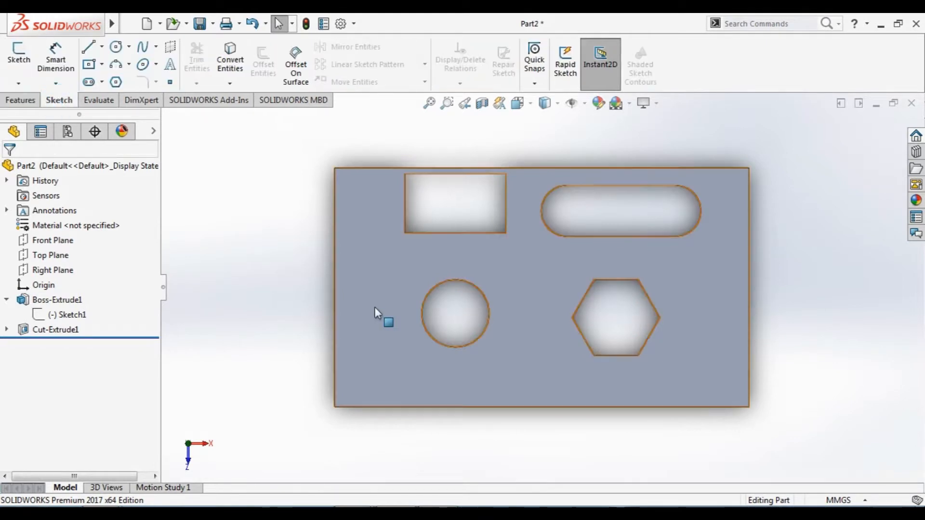
pyautogui.click(375, 307)
pyautogui.rightClick(375, 308)
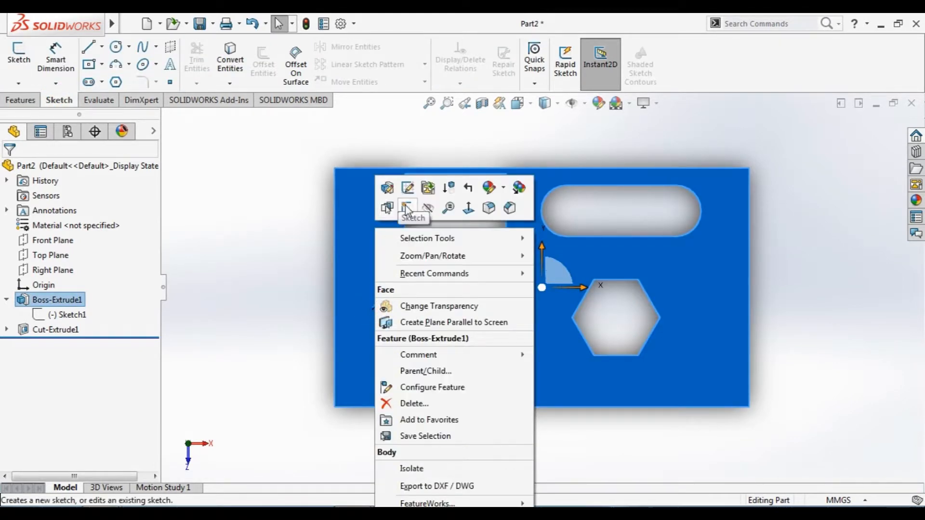
pyautogui.click(344, 236)
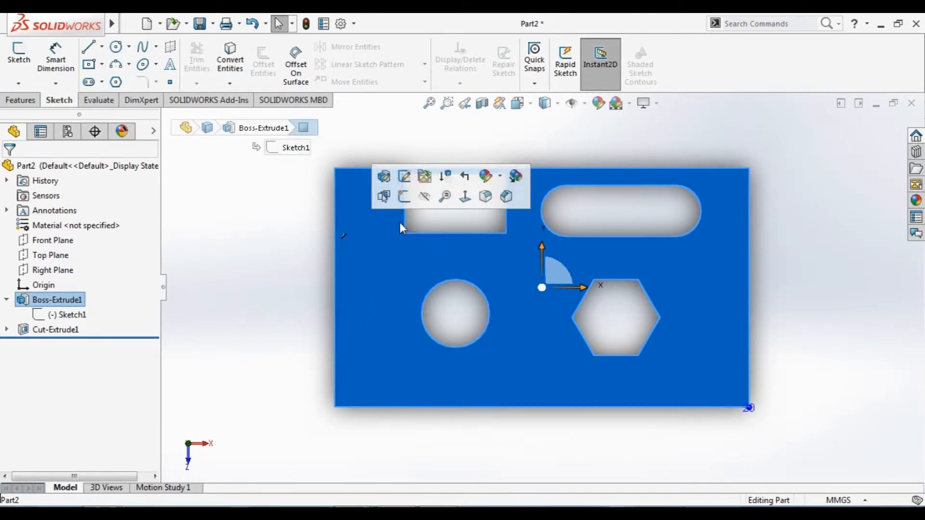
pyautogui.click(403, 196)
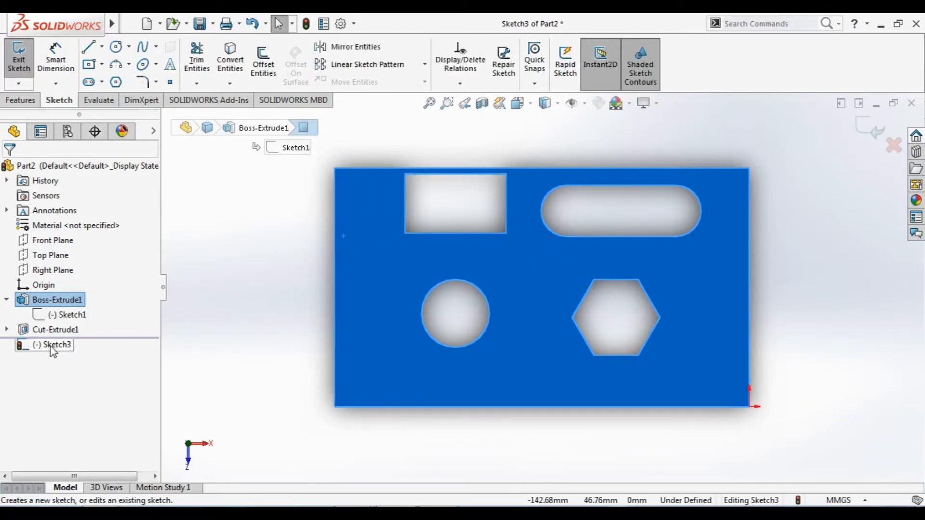
# Sketch a narrow parallelogram with vertical sides about 20 mm long, between the circular hole and the block's nearest short edge, and exit the sketch
pyautogui.click(101, 67)
pyautogui.click(109, 150)
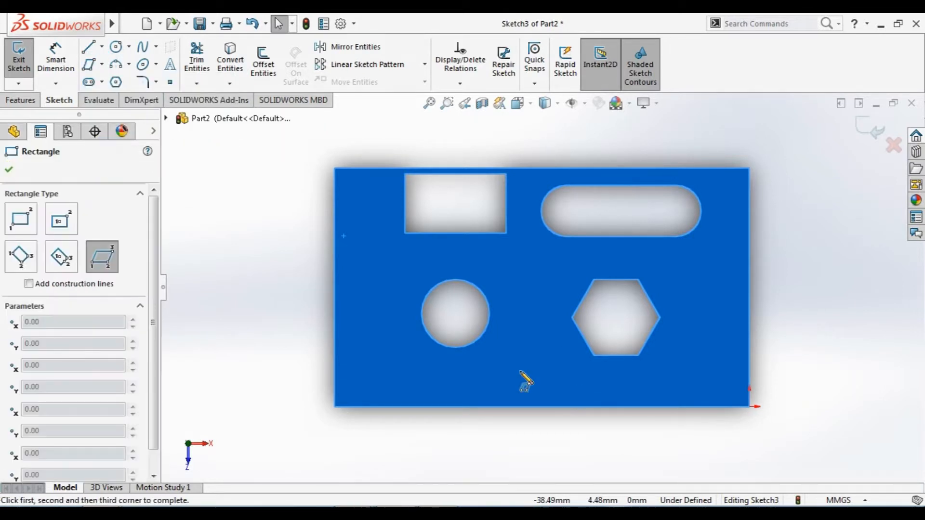
pyautogui.click(369, 249)
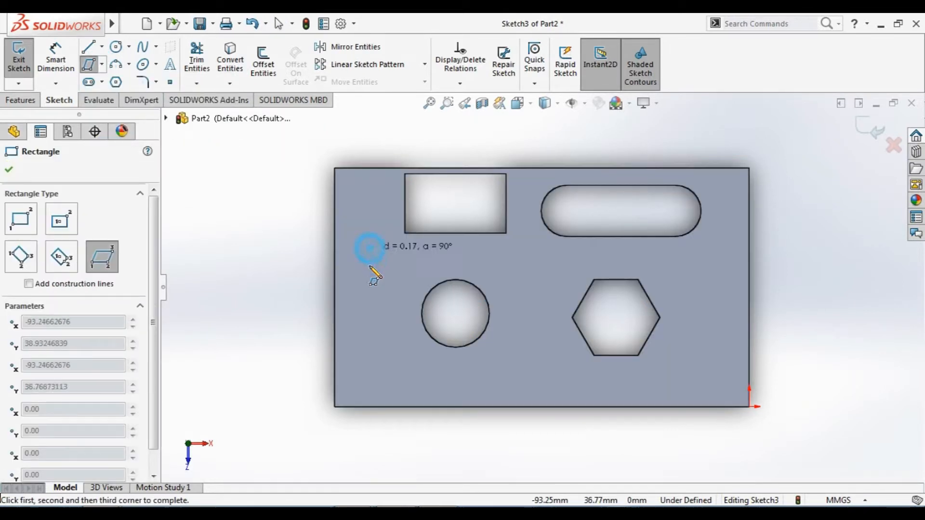
pyautogui.click(372, 332)
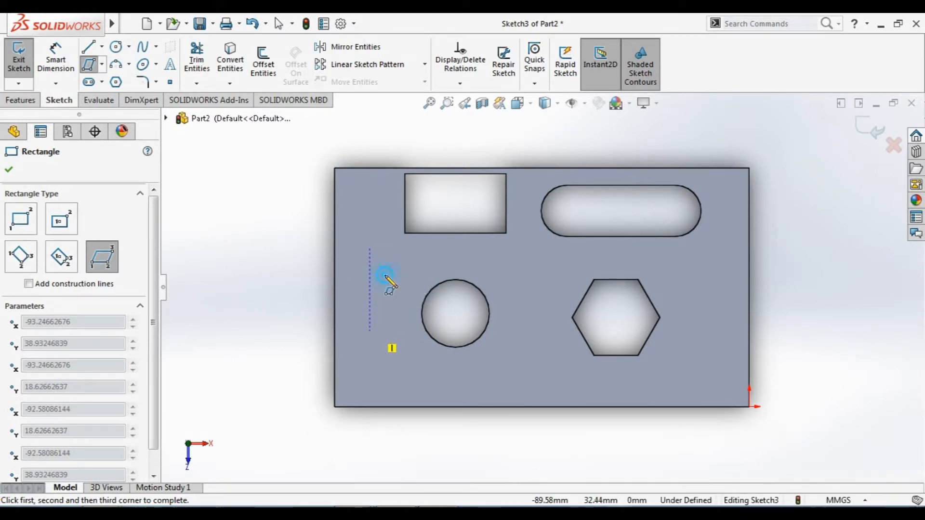
pyautogui.click(391, 314)
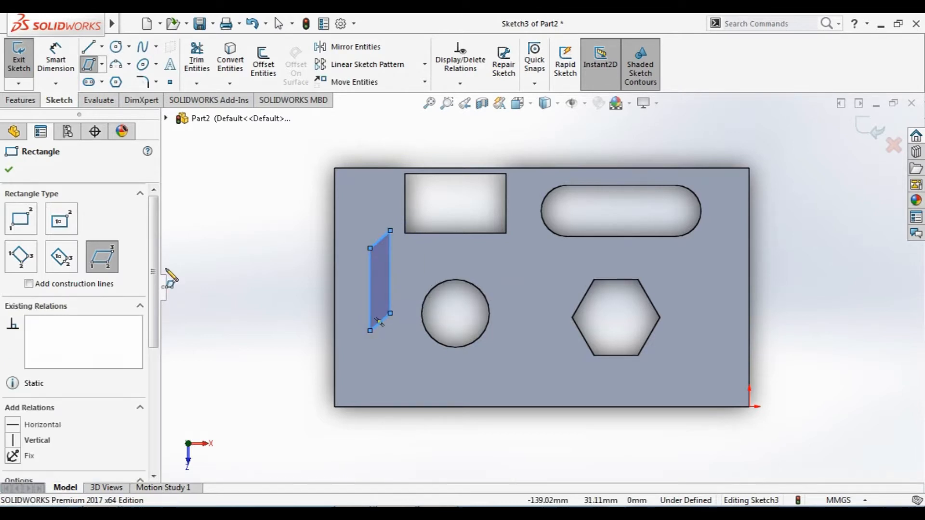
pyautogui.click(11, 171)
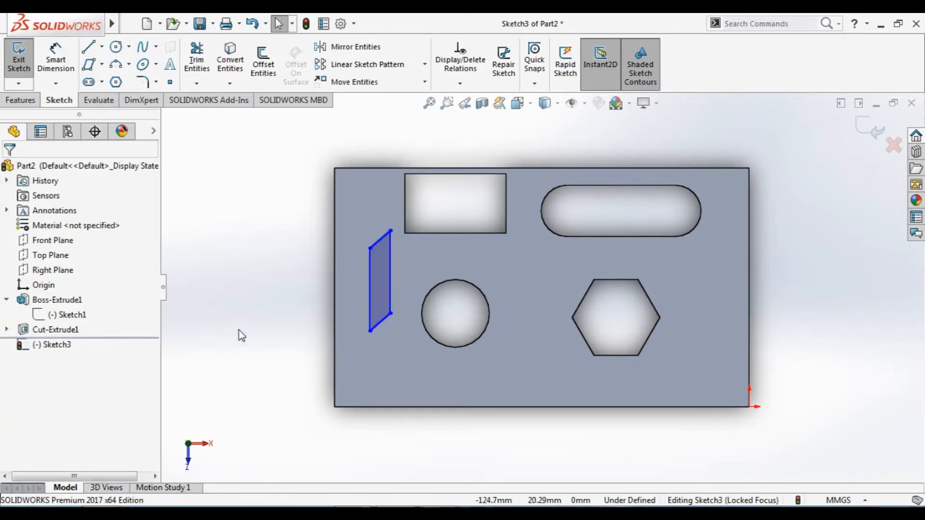
pyautogui.click(32, 102)
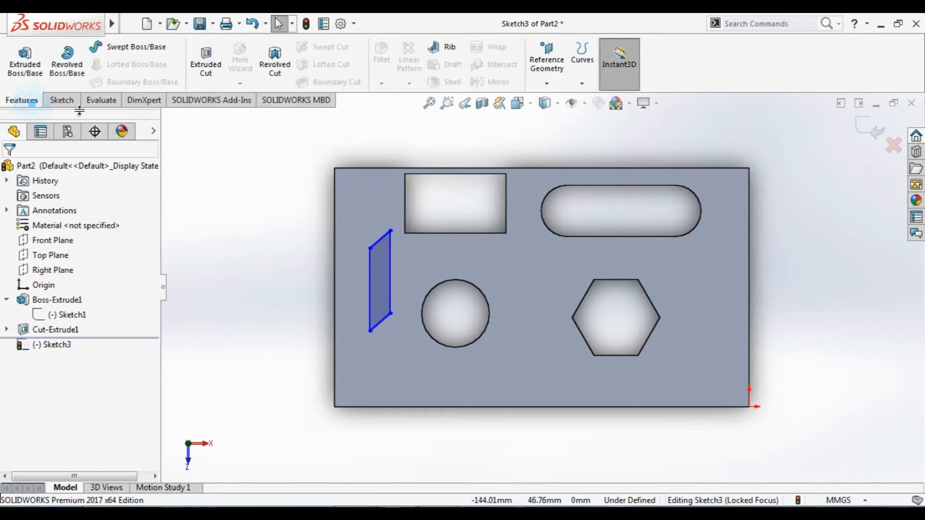
pyautogui.click(870, 128)
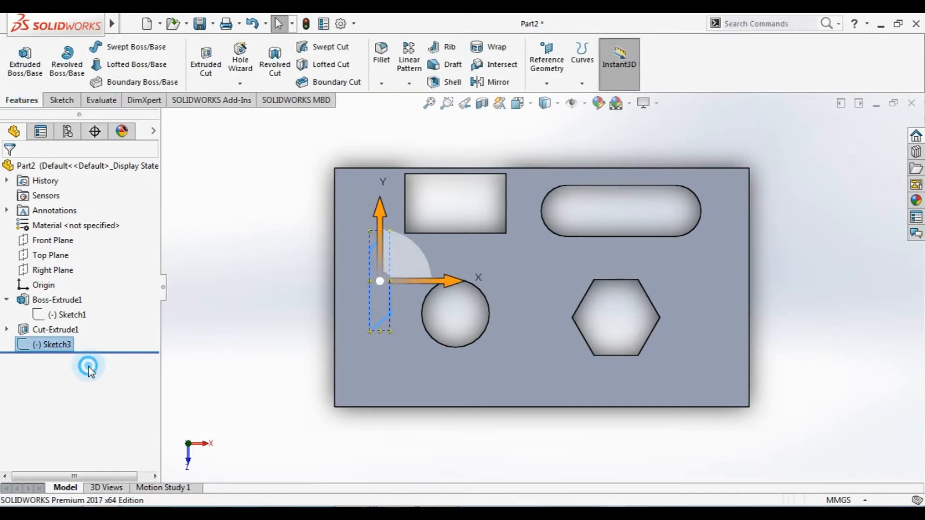
# Cut the parallelogram sketch into the block with a Blind Extruded Cut 10 mm deep
pyautogui.click(206, 60)
pyautogui.moveTo(398, 456); pyautogui.dragTo(403, 262, button='middle')
pyautogui.doubleClick(87, 299)
pyautogui.write('10')
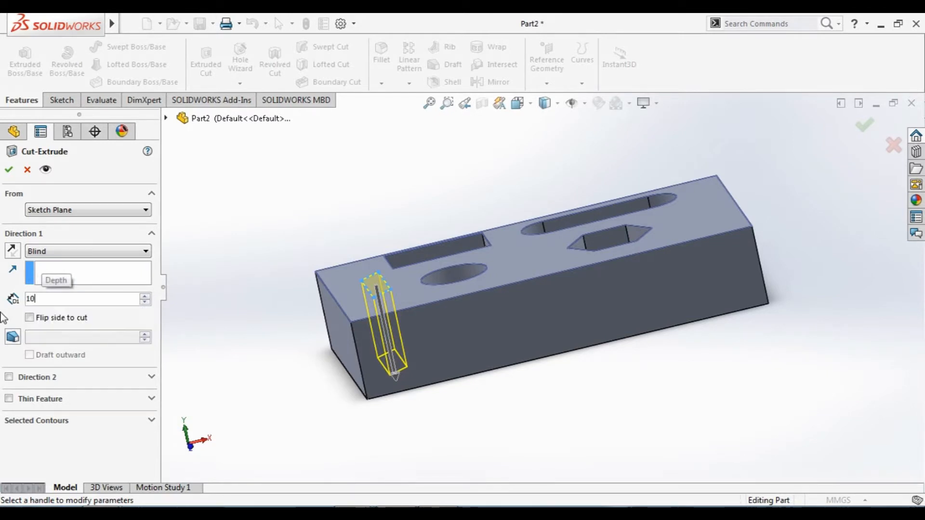
pyautogui.press('Return')
pyautogui.click(9, 169)
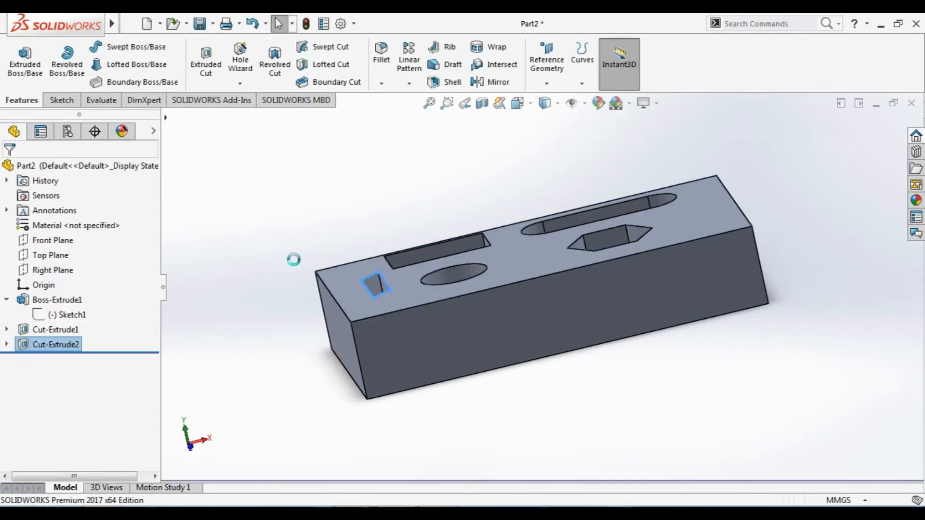
# Inspect the parallelogram pocket and the four through openings from above and from the block's underside
pyautogui.moveTo(295, 252); pyautogui.dragTo(302, 347, button='middle')
pyautogui.scroll(-5, 383, 323)
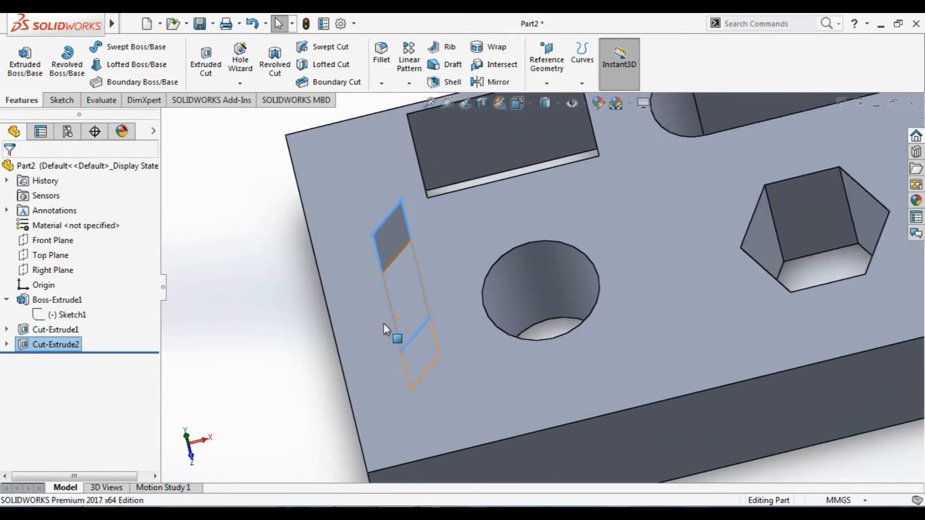
pyautogui.scroll(3, 264, 330)
pyautogui.moveTo(330, 346); pyautogui.dragTo(522, 250, button='middle')
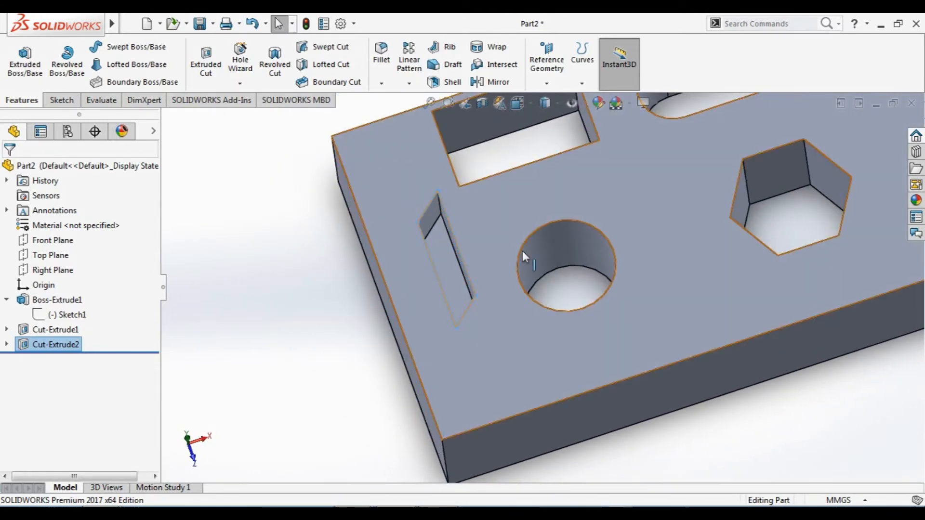
pyautogui.moveTo(346, 213)
pyautogui.mouseDown(button='middle')
pyautogui.moveTo(281, 314)
pyautogui.moveTo(244, 324)
pyautogui.moveTo(140, 239)
pyautogui.moveTo(238, 250)
pyautogui.moveTo(294, 274)
pyautogui.moveTo(329, 321)
pyautogui.moveTo(328, 271)
pyautogui.mouseUp(button='middle')
pyautogui.click(335, 304)
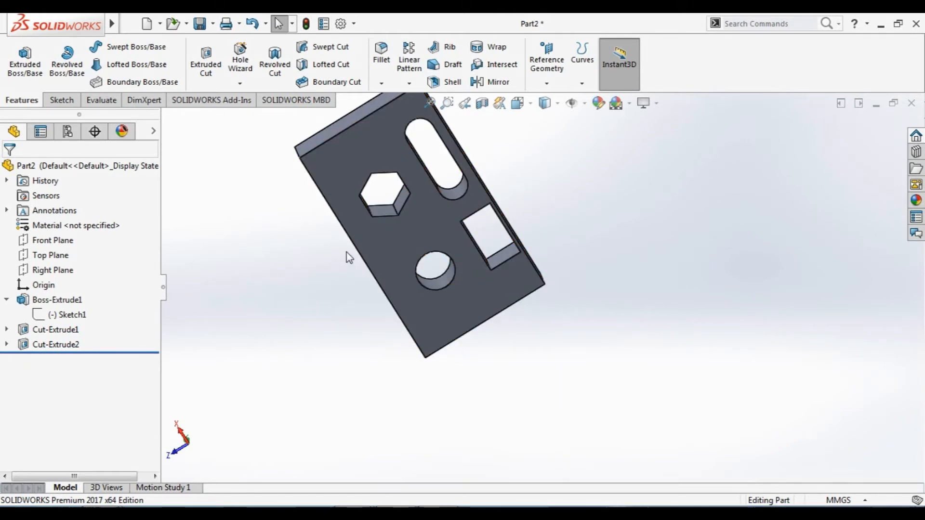
pyautogui.moveTo(333, 303); pyautogui.dragTo(337, 389, button='middle')
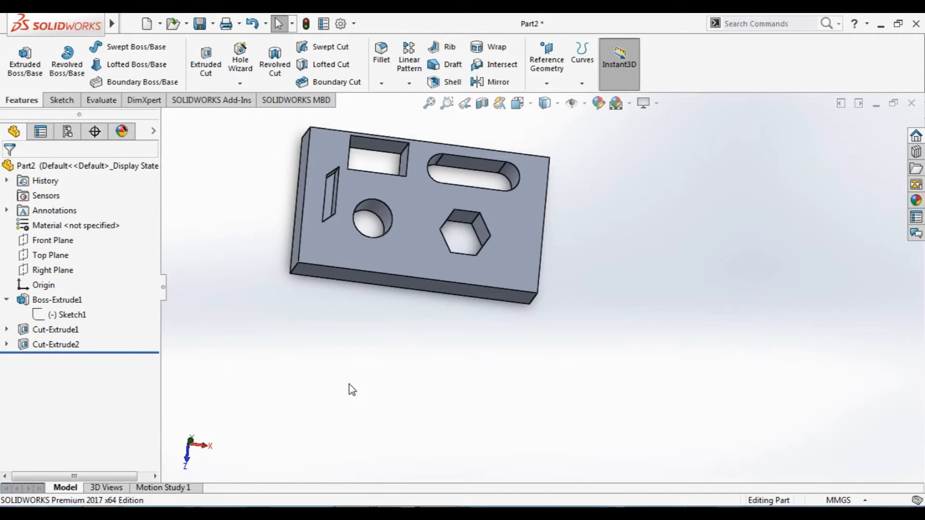
# Switch the model to the standard Top view and clear the selection
pyautogui.press('space')
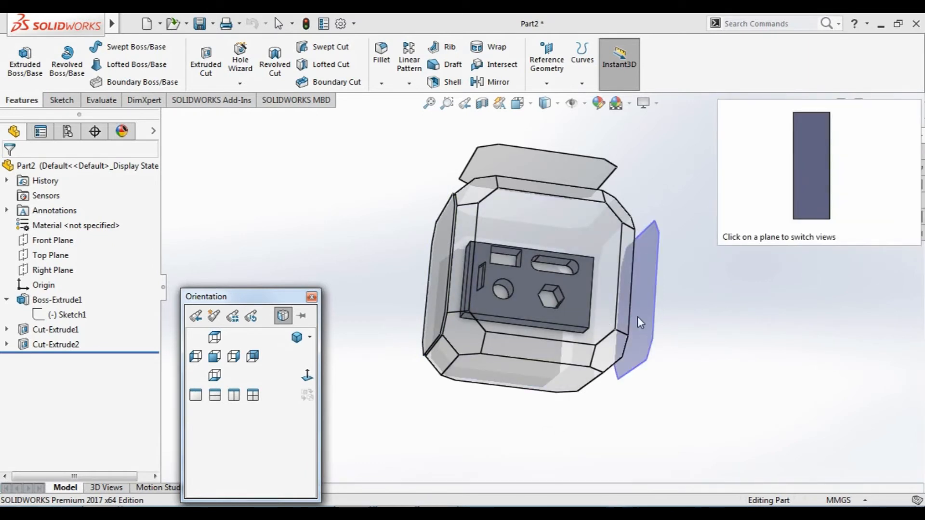
pyautogui.click(535, 297)
pyautogui.click(262, 270)
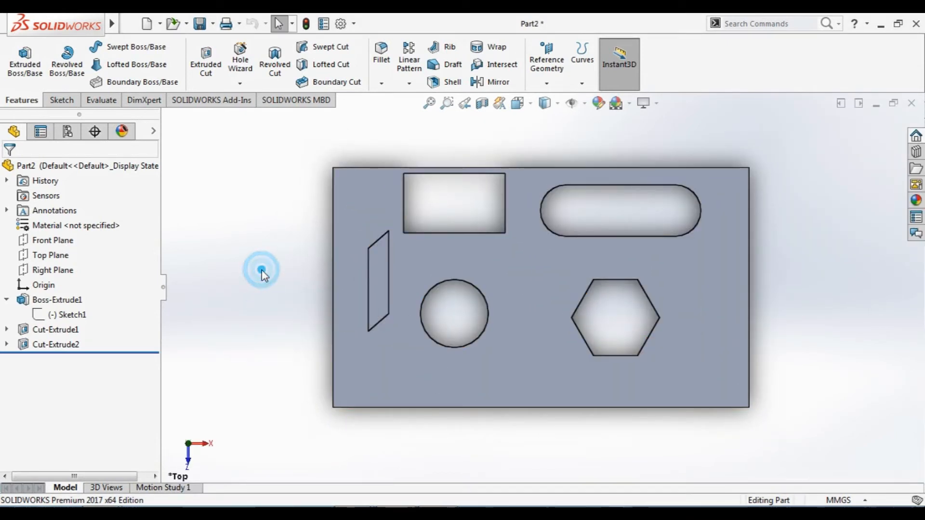